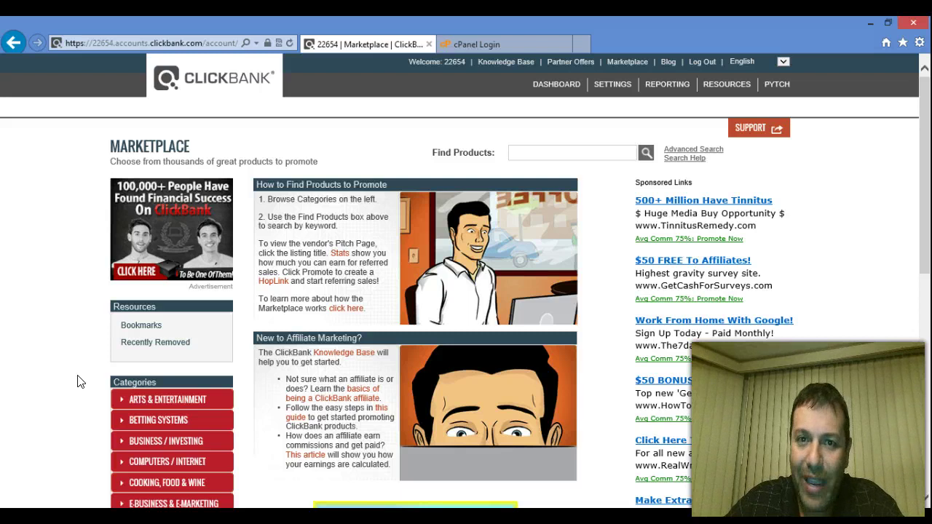
Step: List ClickBank's 1339 E-Business & E-Marketing Marketplace products, topped by Get Cash For Surveys
{"action": "left_click", "coordinate": [45, 266]}
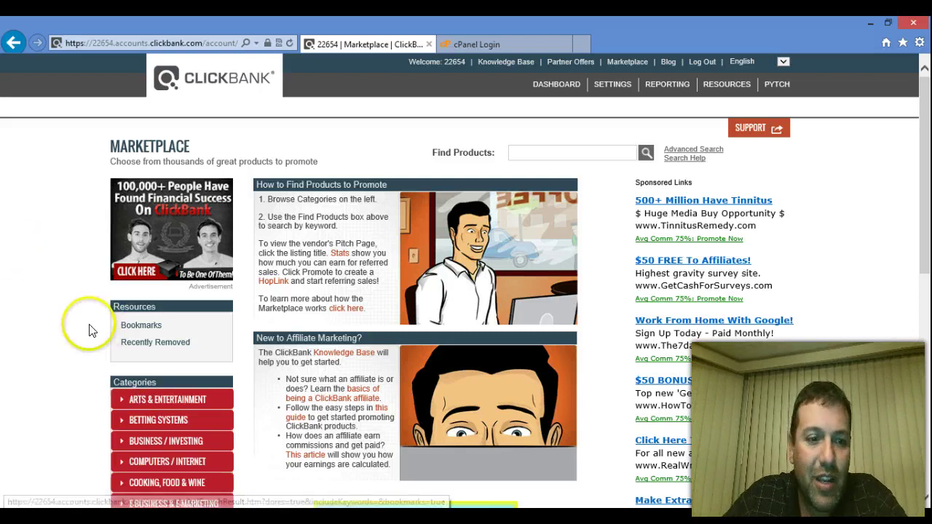
{"action": "scroll", "coordinate": [87, 331], "scroll_direction": "down", "scroll_amount": 3}
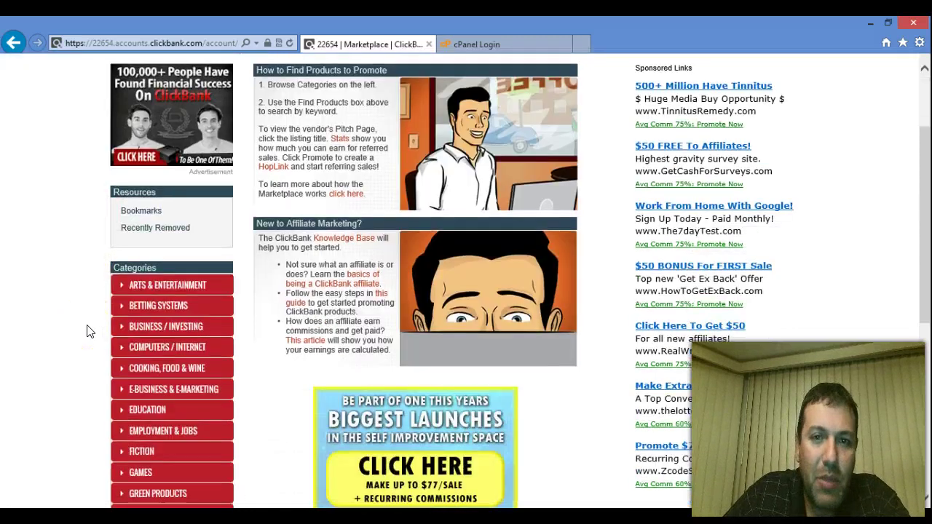
{"action": "scroll", "coordinate": [87, 331], "scroll_direction": "down", "scroll_amount": 1}
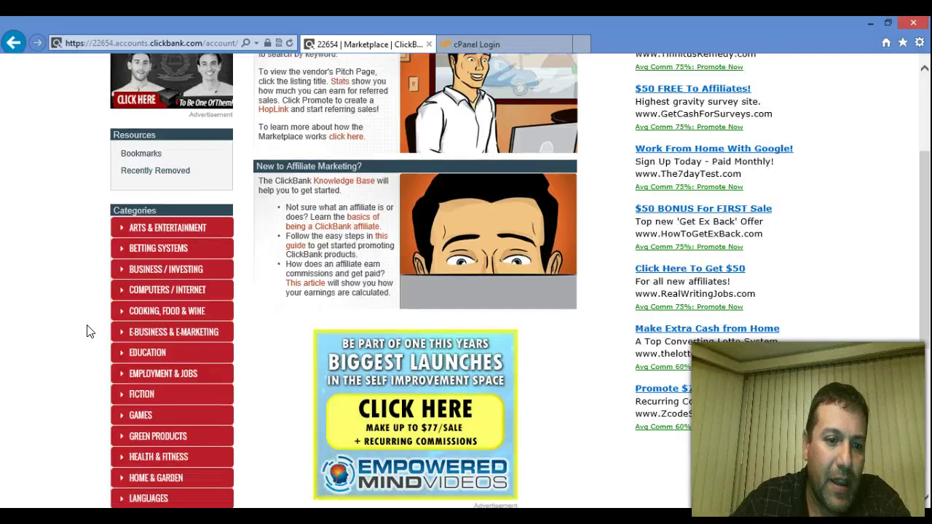
{"action": "left_click", "coordinate": [135, 333]}
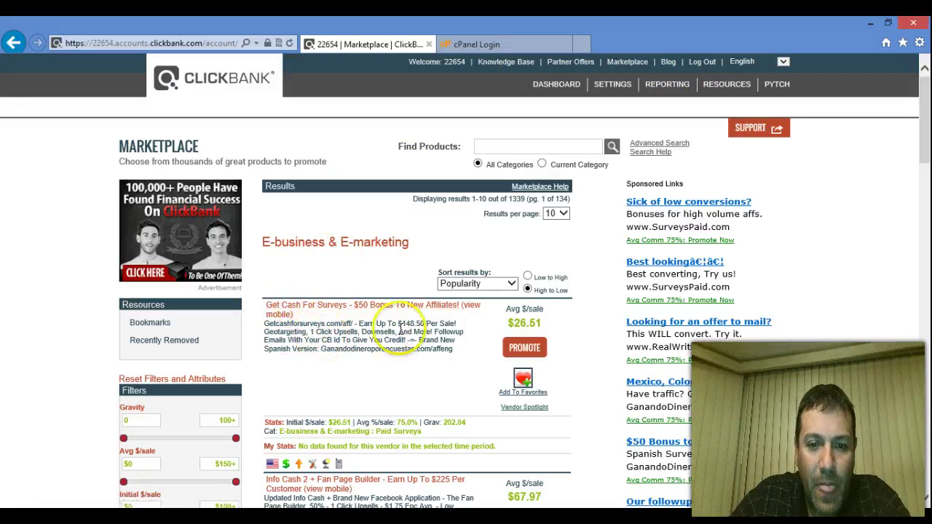
Step: Generate a HopLink for Get Cash For Surveys (FORSURVEYS), copy it, and minimize the popup
{"action": "left_click", "coordinate": [524, 348]}
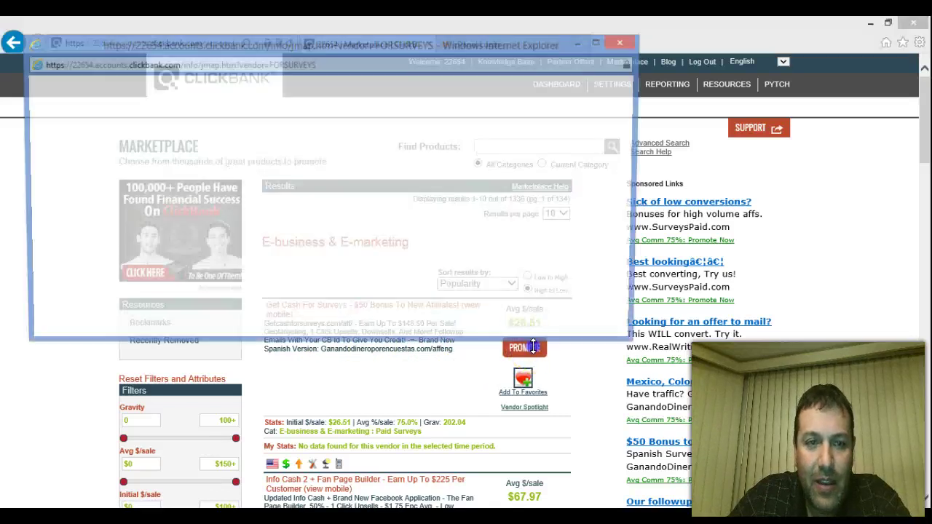
{"action": "left_click", "coordinate": [144, 171]}
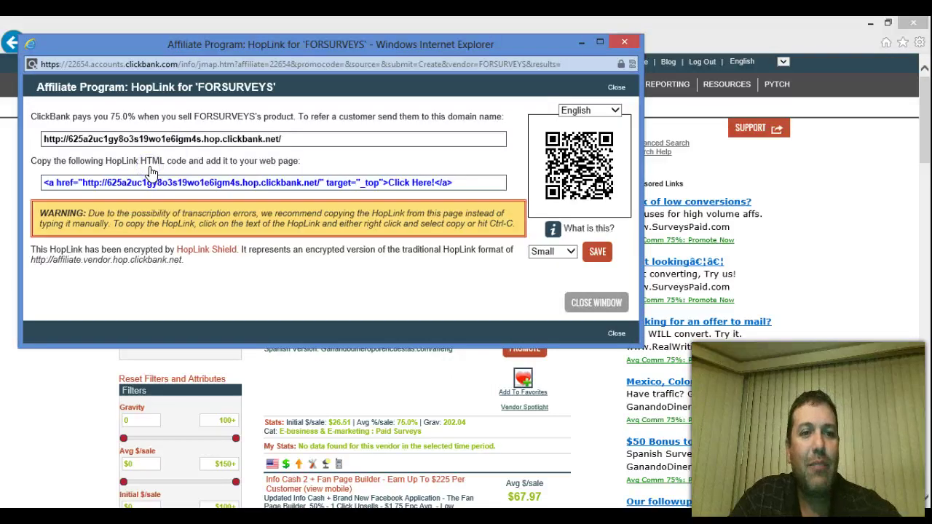
{"action": "left_click", "coordinate": [174, 140]}
{"action": "right_click", "coordinate": [99, 137]}
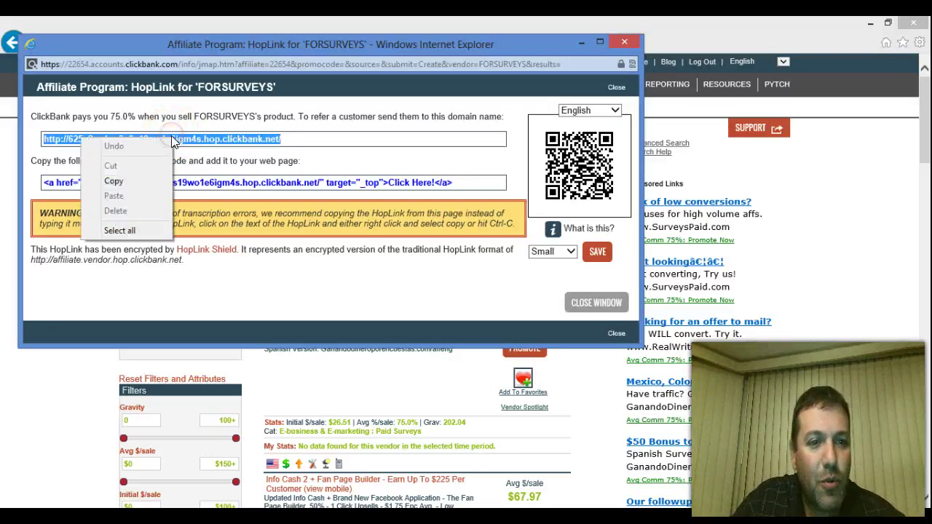
{"action": "left_click", "coordinate": [148, 179]}
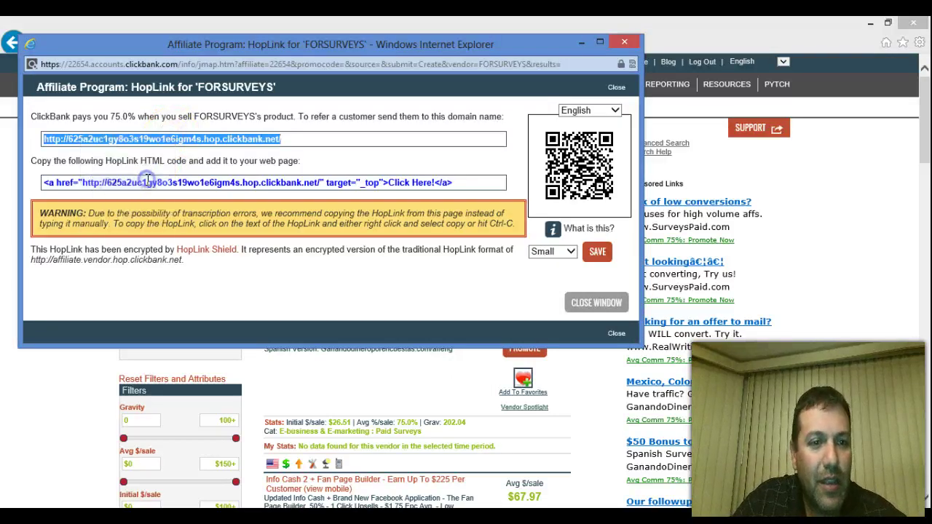
{"action": "left_click", "coordinate": [580, 44]}
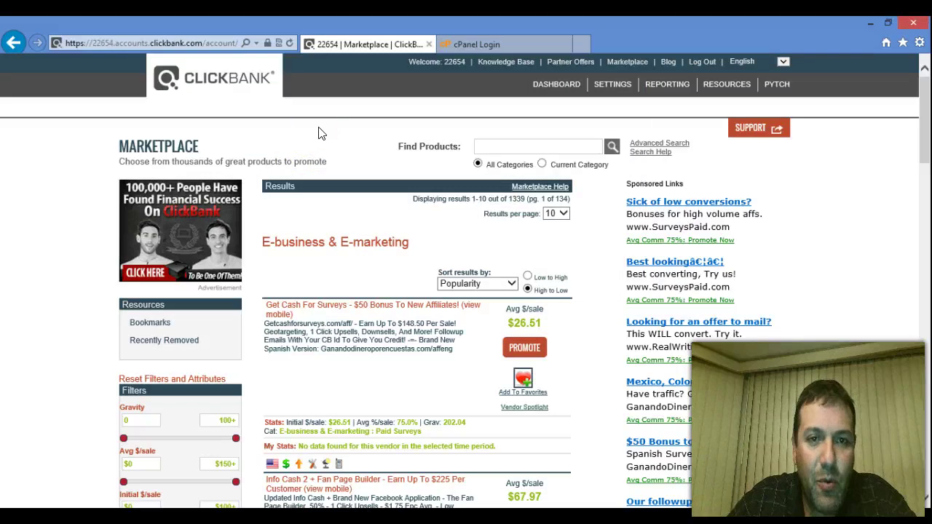
Step: Log in to the HostGator cPanel Control Panel, then open a blank new browser tab
{"action": "left_click", "coordinate": [470, 44]}
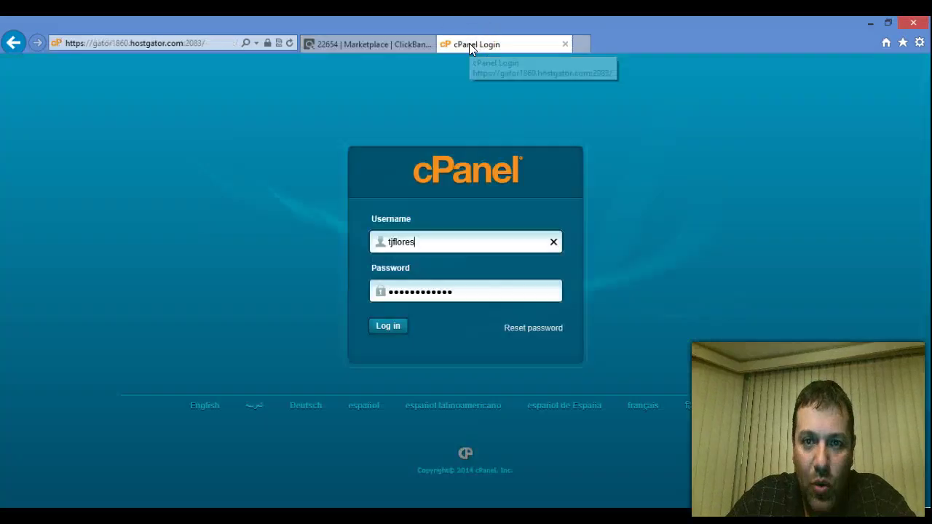
{"action": "left_click", "coordinate": [408, 269]}
{"action": "left_click", "coordinate": [396, 326]}
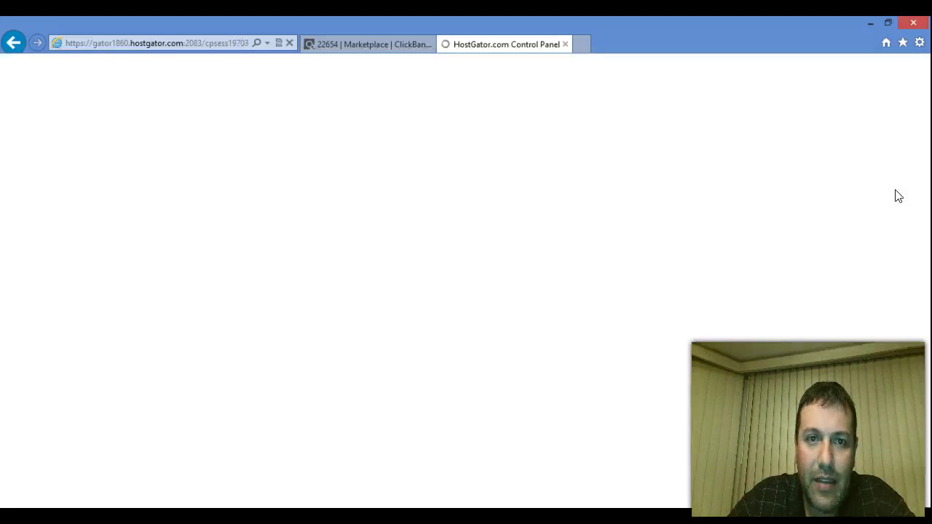
{"action": "left_click", "coordinate": [636, 67]}
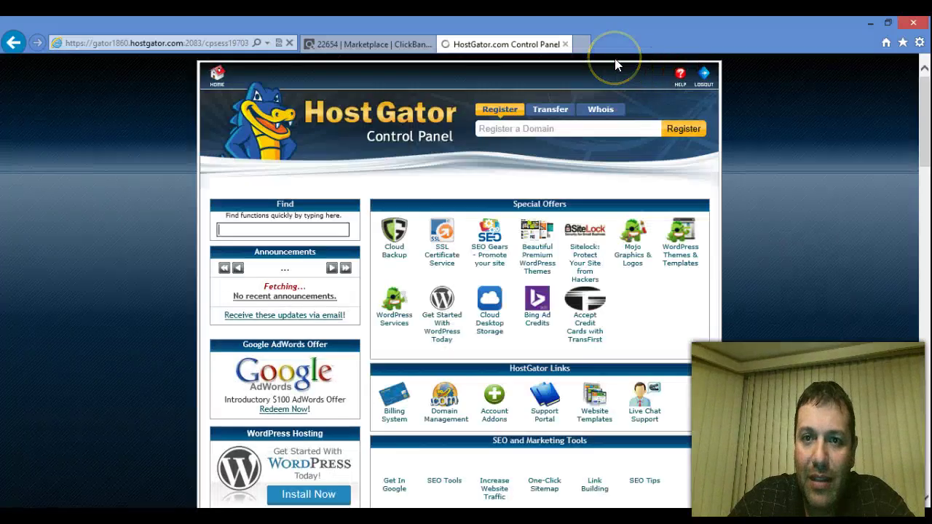
{"action": "left_click", "coordinate": [583, 43]}
{"action": "left_click", "coordinate": [104, 44]}
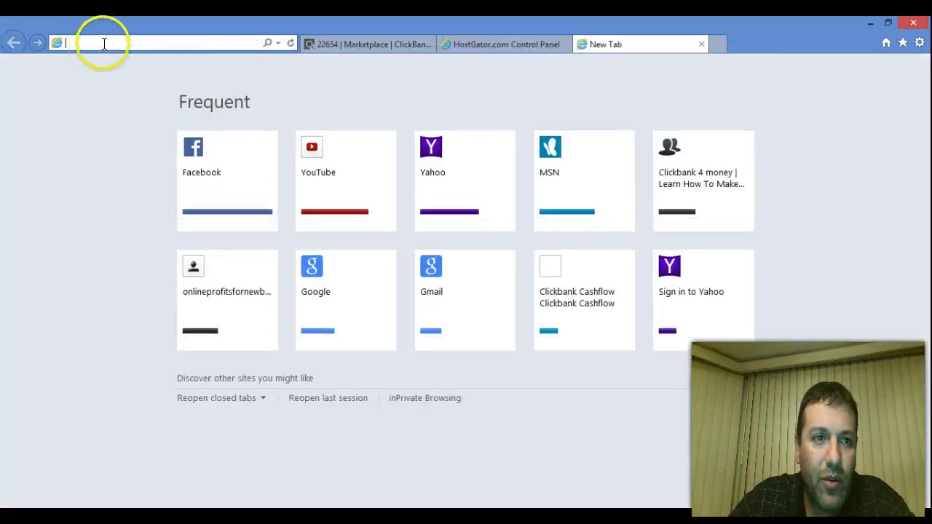
Step: Load the pasted HopLink to show Get Cash For Surveys, then return to the Control Panel
{"action": "right_click", "coordinate": [103, 43]}
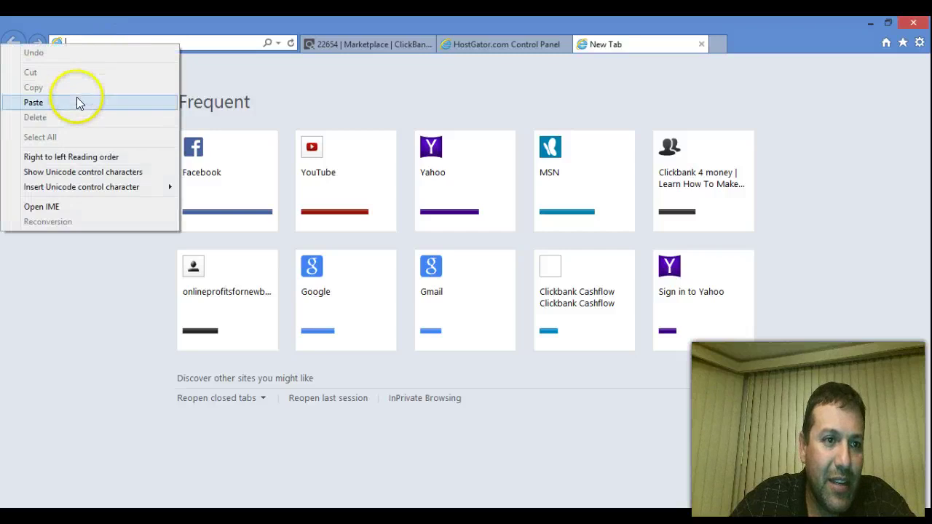
{"action": "left_click", "coordinate": [77, 98]}
{"action": "key", "text": "Return"}
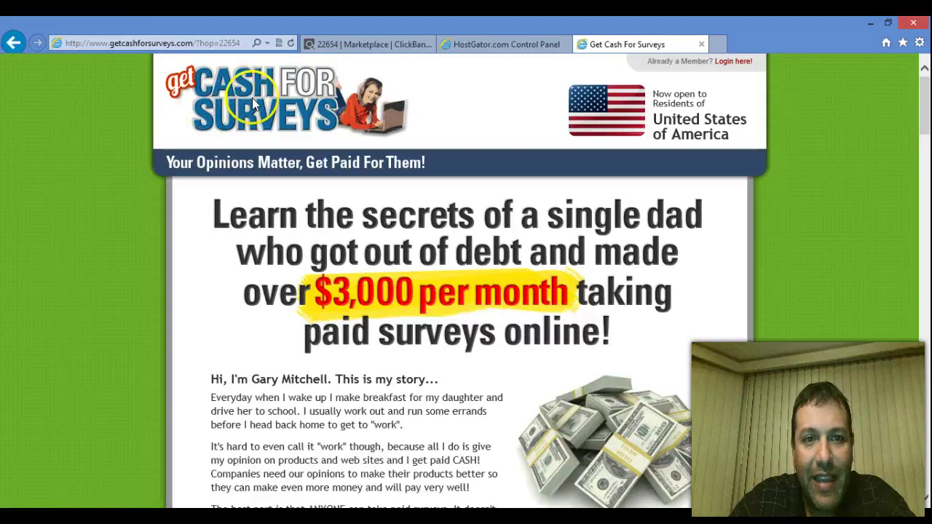
{"action": "left_click", "coordinate": [530, 41]}
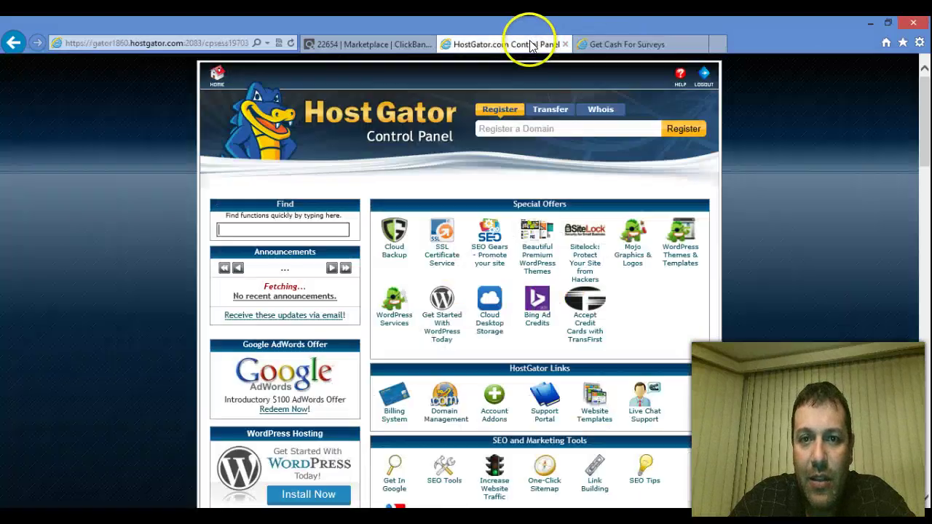
Step: Scroll to the Domains section and open the Subdomains page for clickbank4money.com
{"action": "left_click_drag", "start_coordinate": [926, 144], "coordinate": [920, 313]}
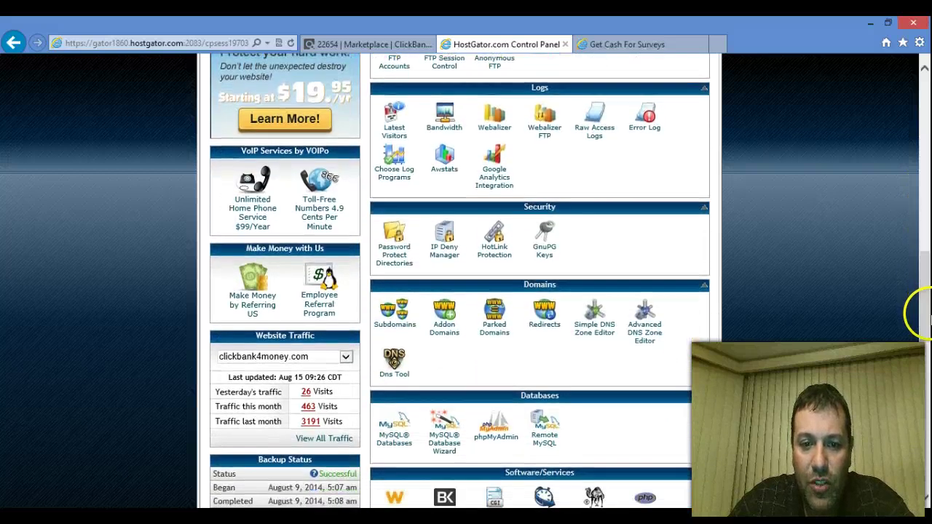
{"action": "left_click", "coordinate": [400, 330]}
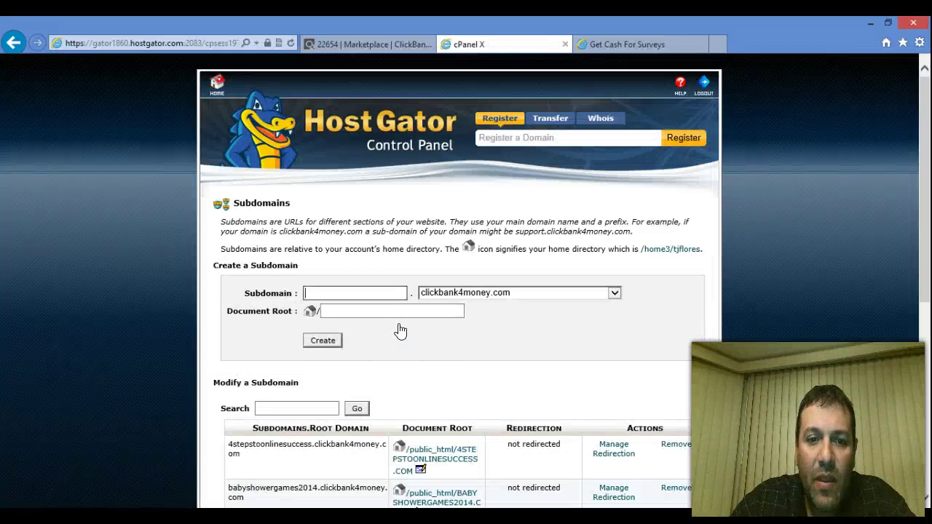
{"action": "left_click", "coordinate": [358, 293]}
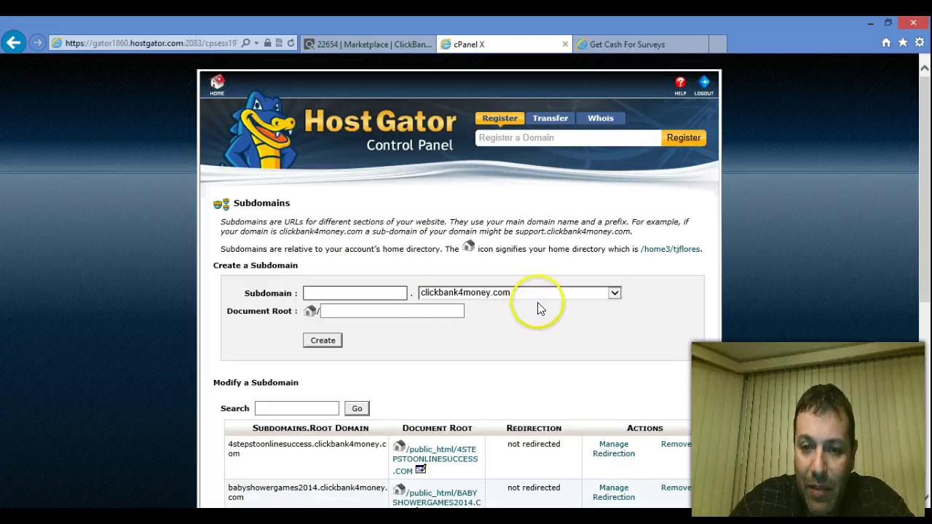
Step: Create the subdomain getcashforsurveys under clickbank4money.com
{"action": "left_click", "coordinate": [346, 292]}
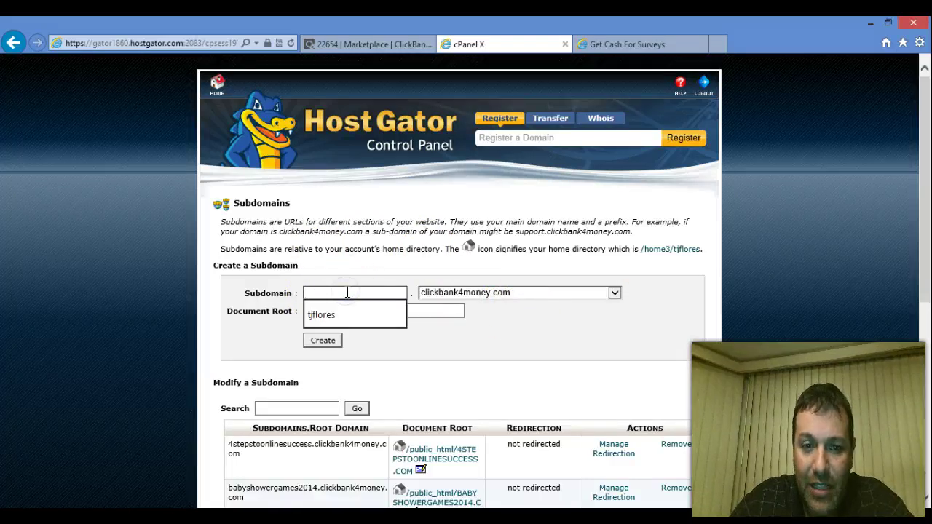
{"action": "left_click", "coordinate": [233, 266]}
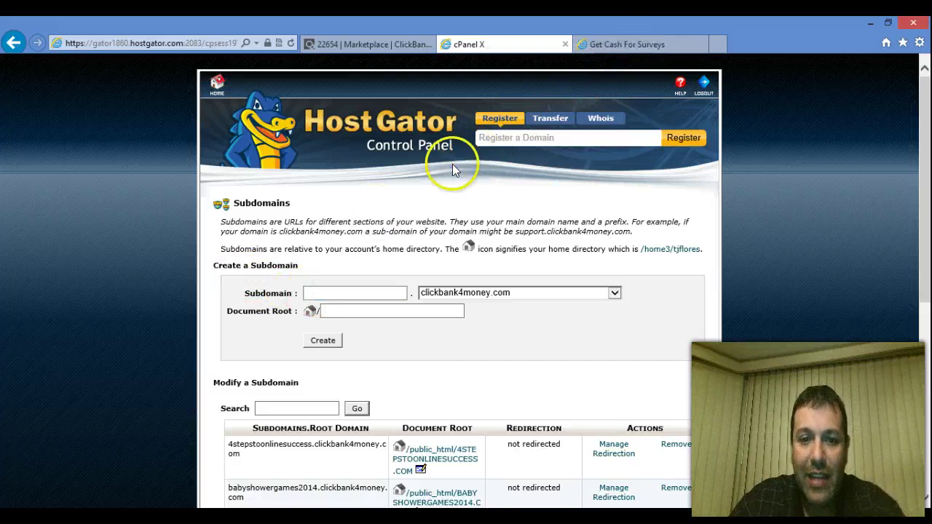
{"action": "left_click", "coordinate": [337, 295]}
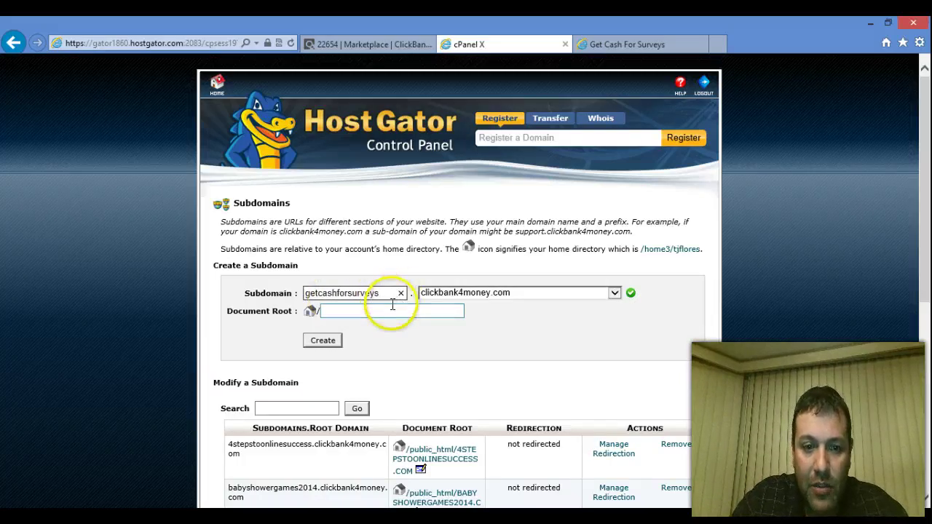
{"action": "left_click", "coordinate": [320, 340]}
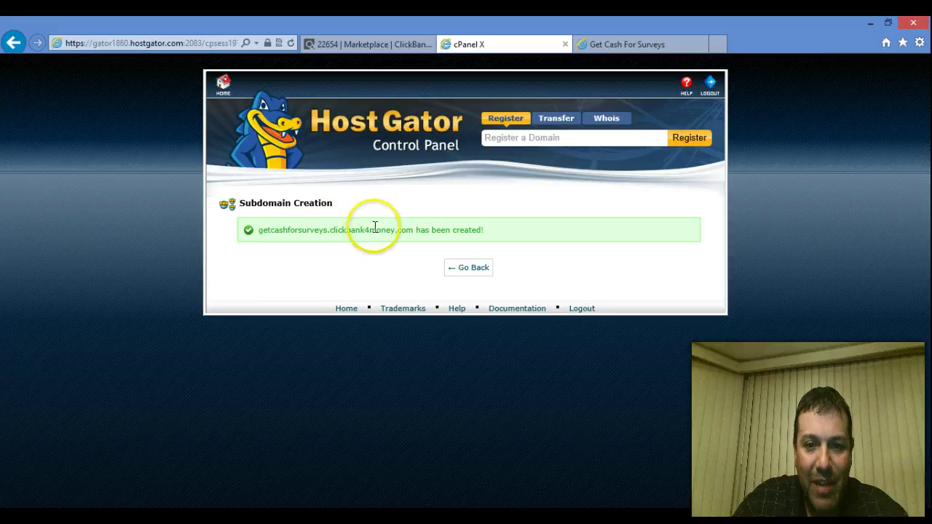
Step: Go back to the cPanel home, scroll to Domains, and open Redirects
{"action": "left_click", "coordinate": [471, 270]}
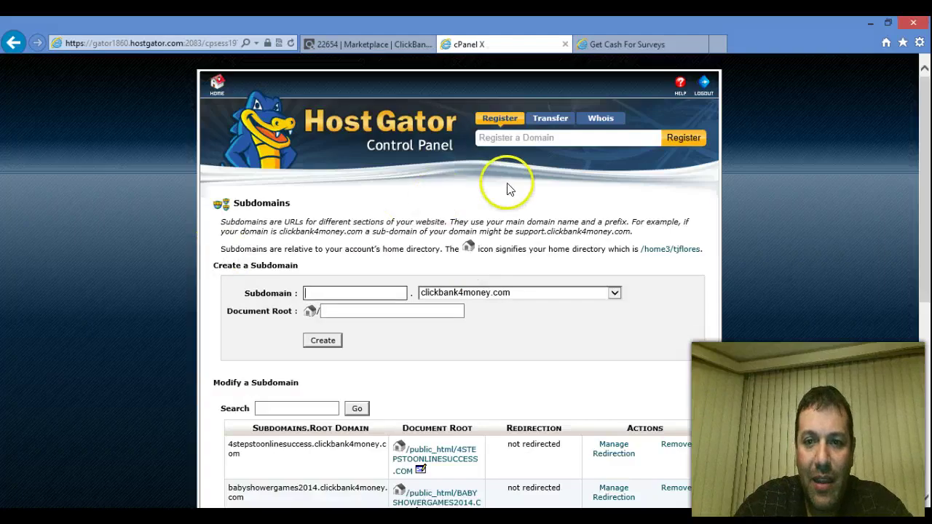
{"action": "left_click", "coordinate": [216, 87]}
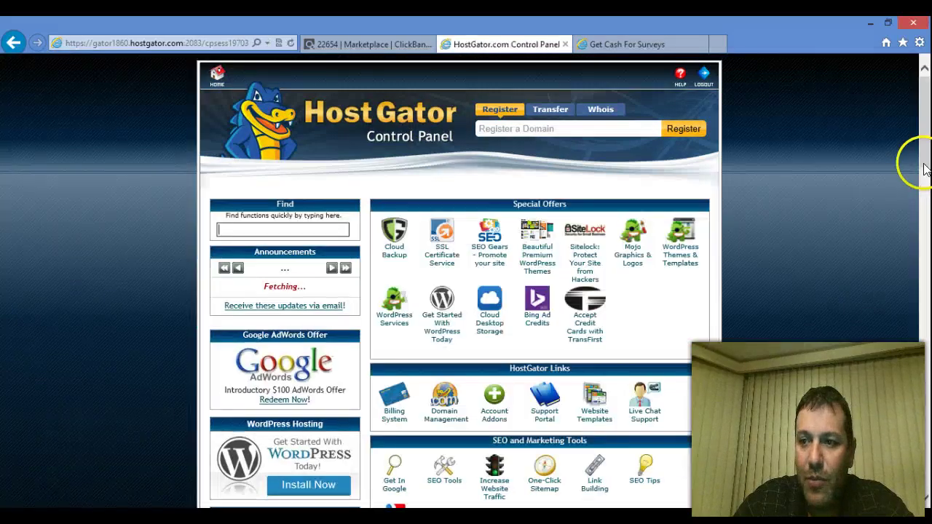
{"action": "left_click", "coordinate": [925, 161]}
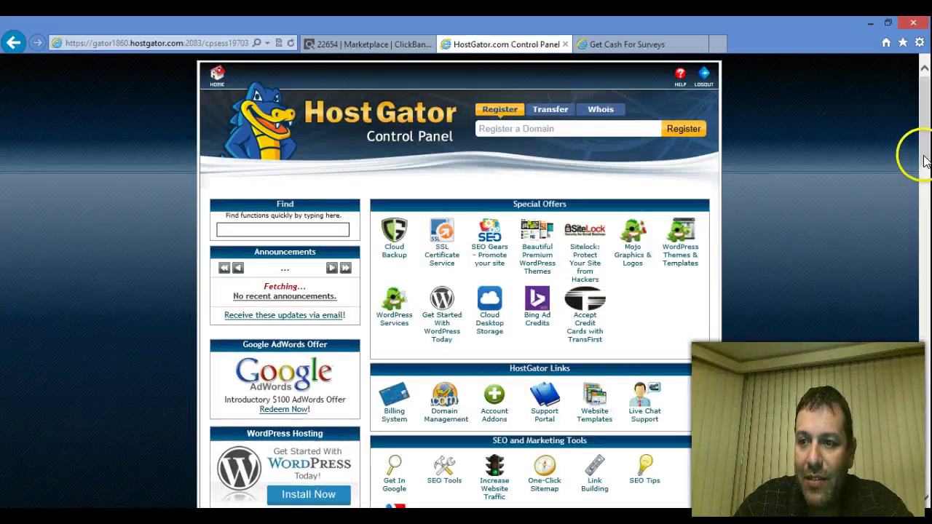
{"action": "left_click_drag", "start_coordinate": [925, 161], "coordinate": [917, 292]}
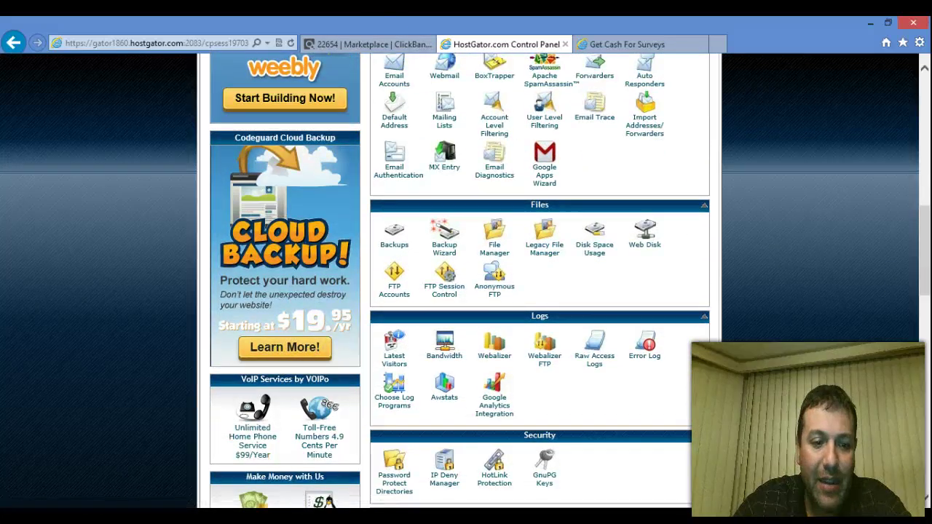
{"action": "scroll", "coordinate": [49, 452], "scroll_direction": "down", "scroll_amount": 3}
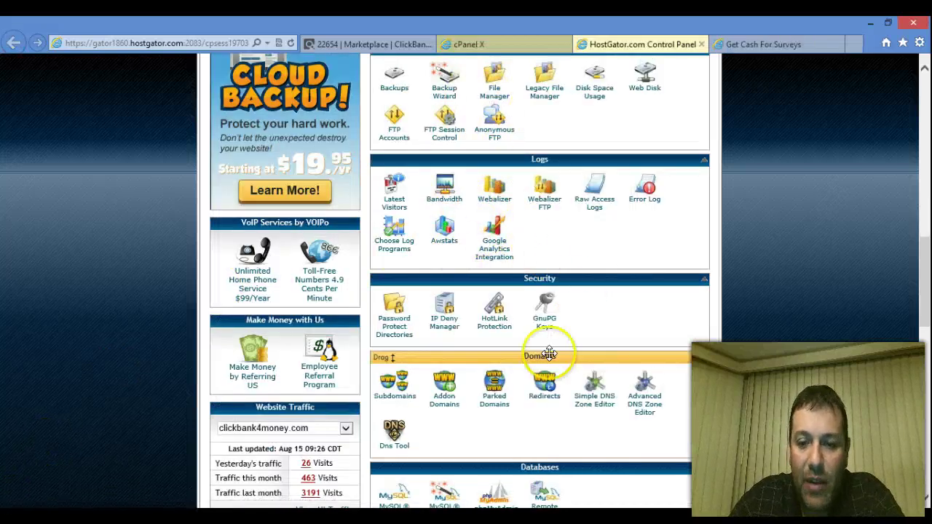
{"action": "left_click", "coordinate": [545, 397]}
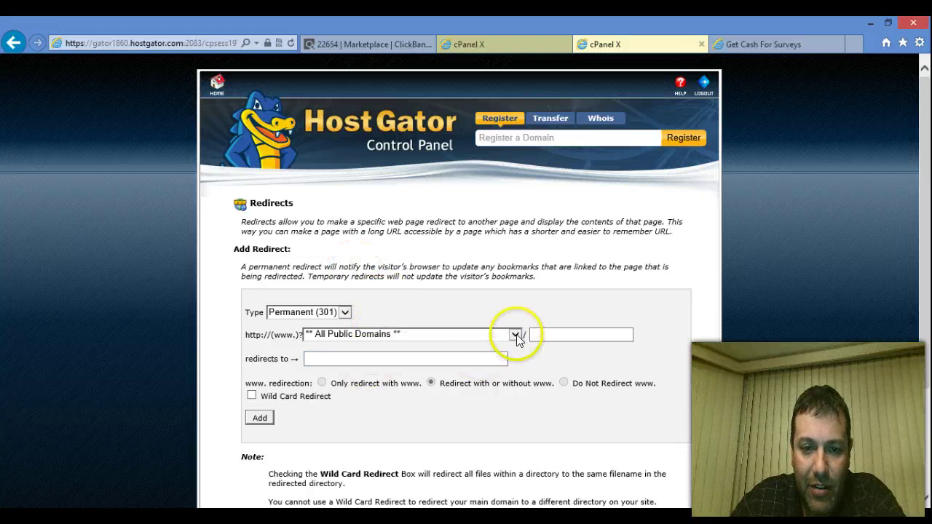
Step: Add a permanent 301 redirect from getcashforsurveys.clickbank4money.com to the pasted ClickBank HopLink
{"action": "left_click", "coordinate": [515, 41]}
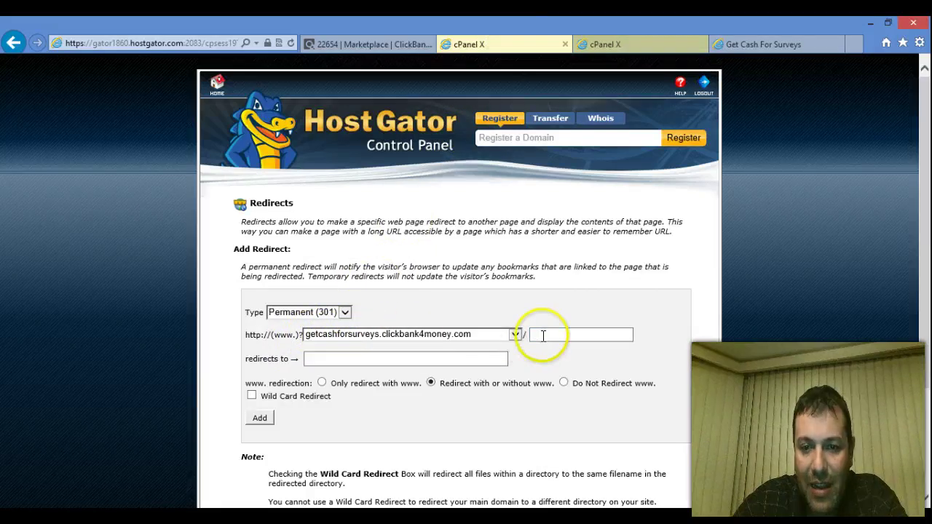
{"action": "left_click", "coordinate": [456, 357]}
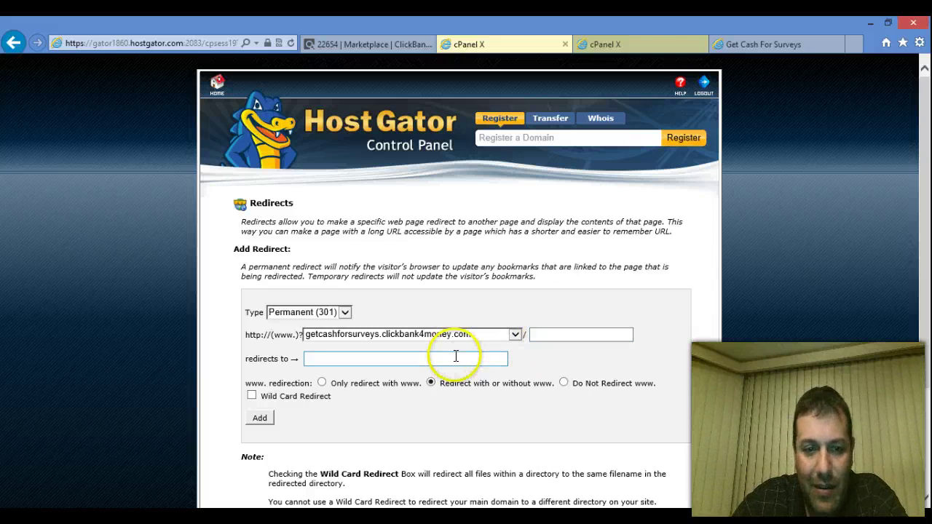
{"action": "right_click", "coordinate": [454, 357]}
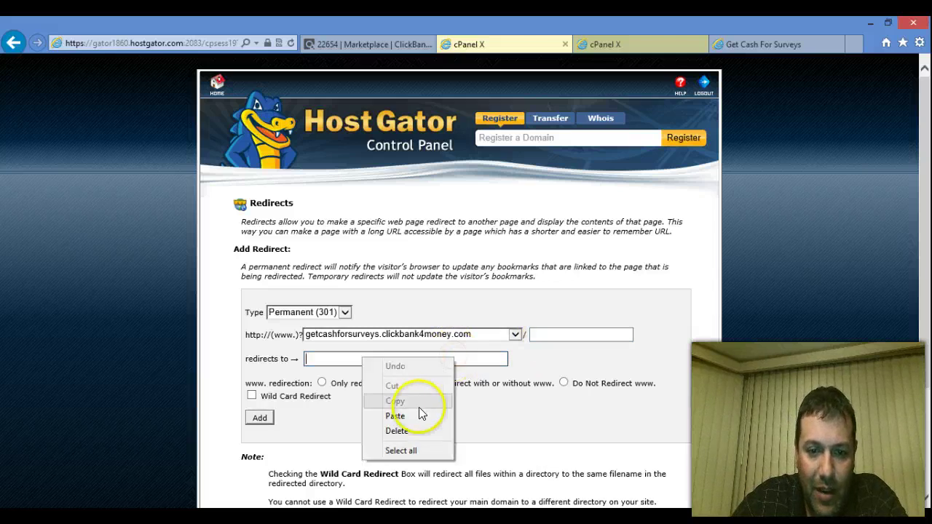
{"action": "left_click", "coordinate": [416, 414]}
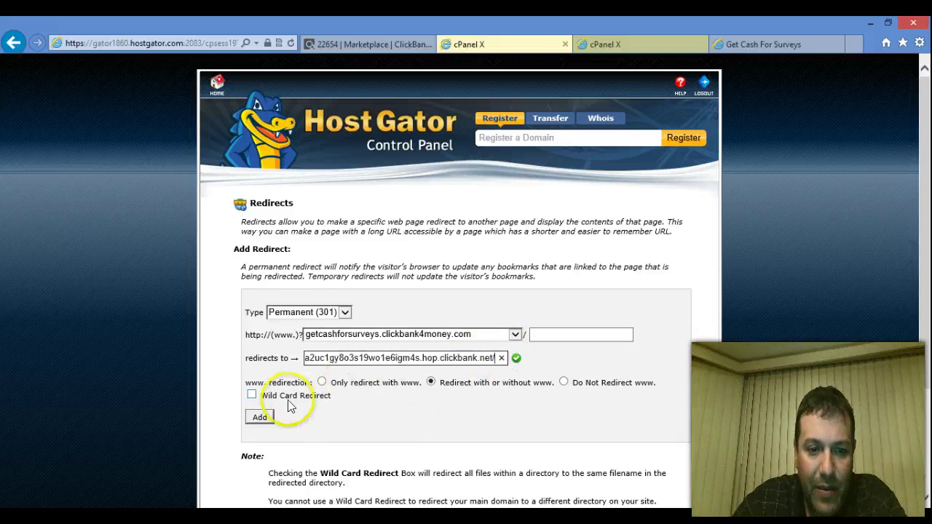
{"action": "left_click", "coordinate": [192, 387]}
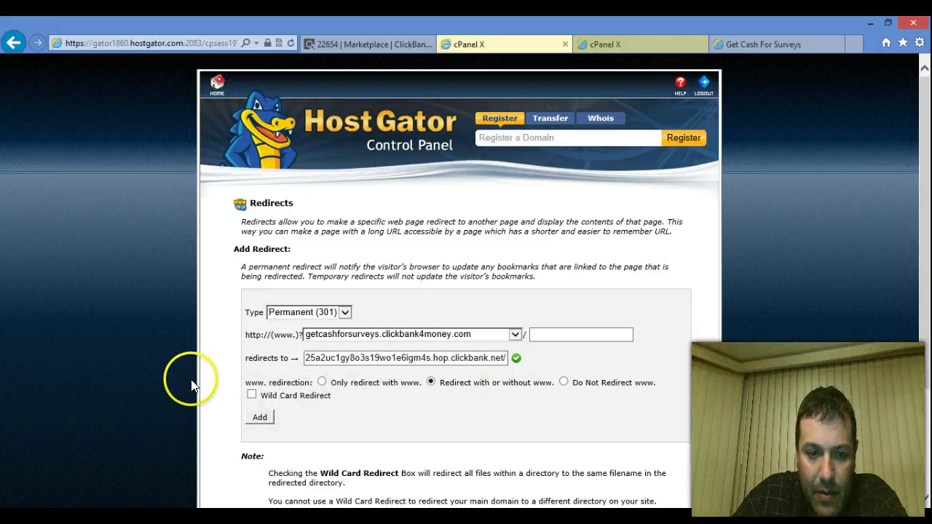
{"action": "scroll", "coordinate": [193, 387], "scroll_direction": "down", "scroll_amount": 3}
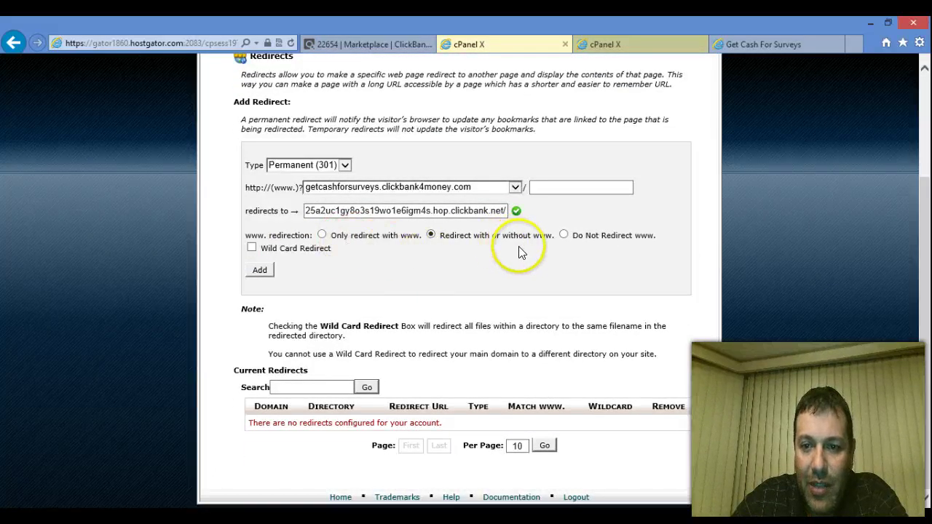
{"action": "left_click", "coordinate": [260, 269]}
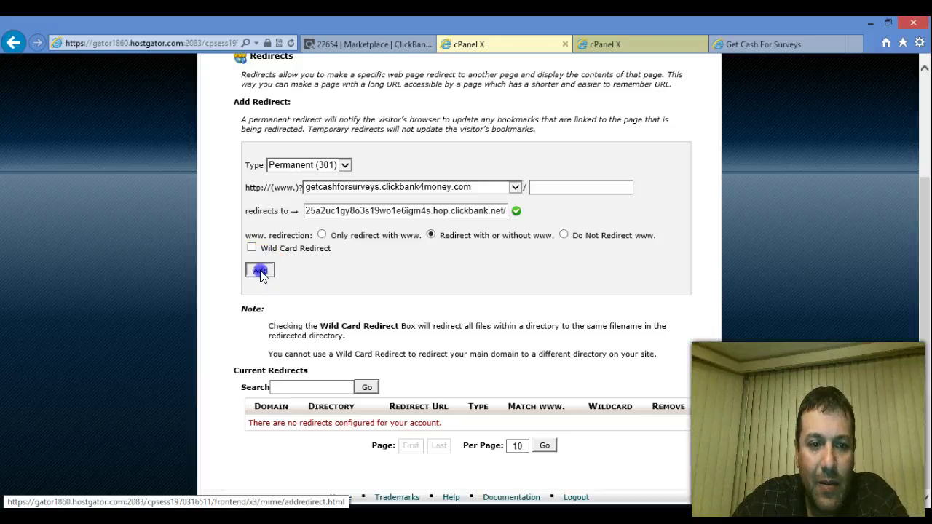
{"action": "left_click", "coordinate": [260, 270]}
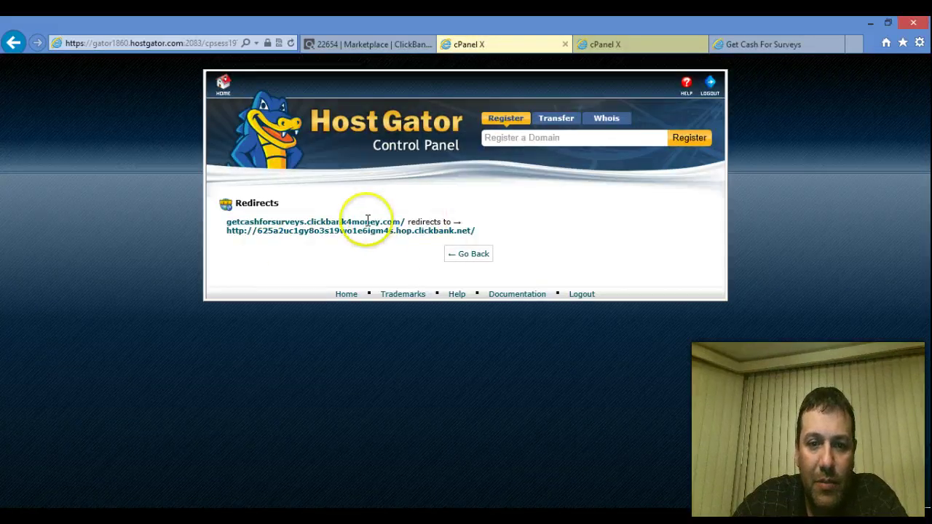
Step: Leave the redirect confirmation page and open a fresh browser tab
{"action": "left_click", "coordinate": [461, 258]}
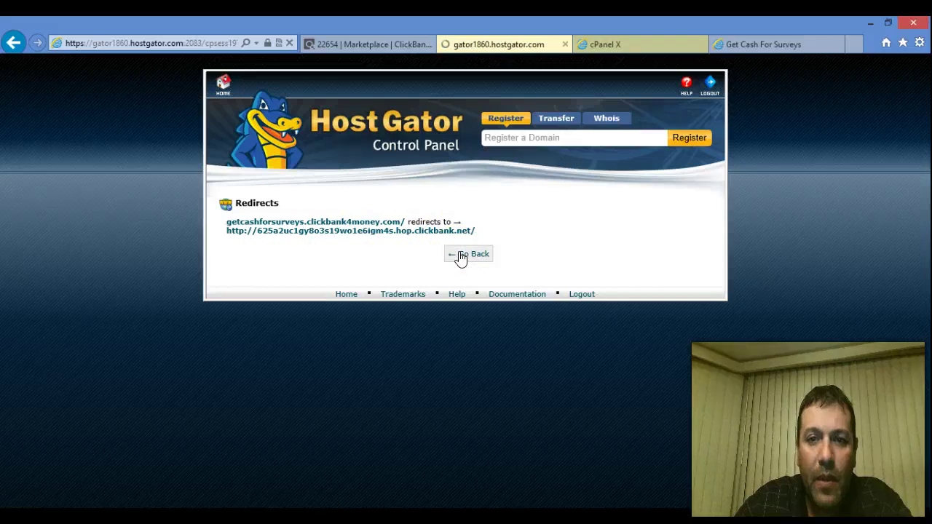
{"action": "left_click", "coordinate": [853, 41]}
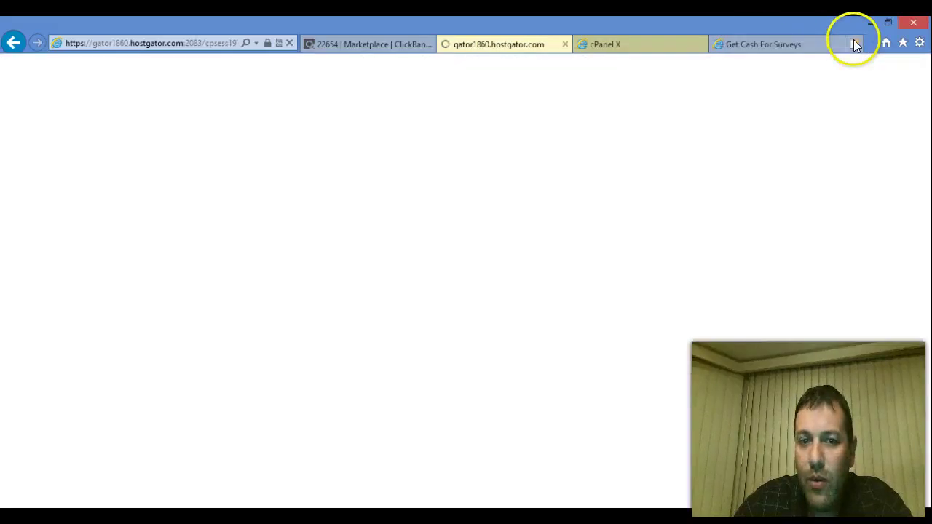
{"action": "left_click", "coordinate": [209, 42]}
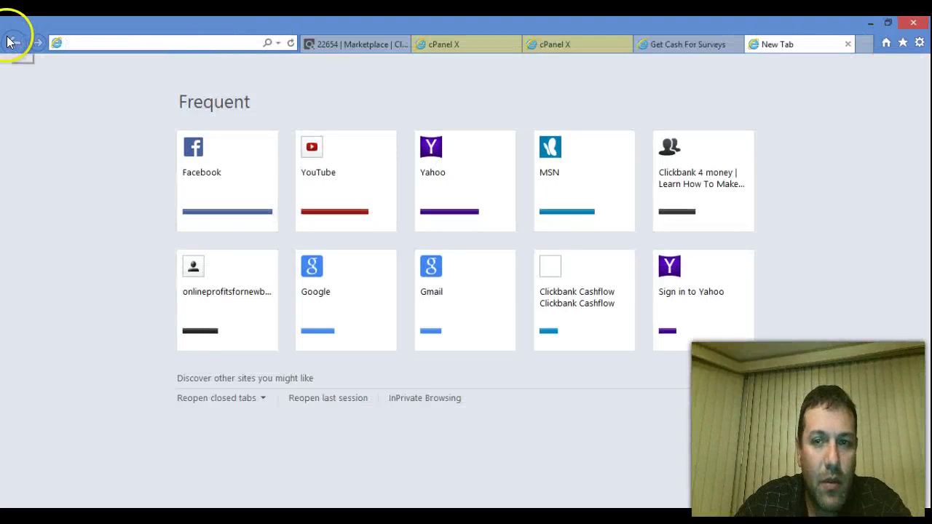
Step: Paste getcashforsurveys.clickbank4money.com into the new tab's address bar and load it, landing on Facebook
{"action": "left_click", "coordinate": [591, 45]}
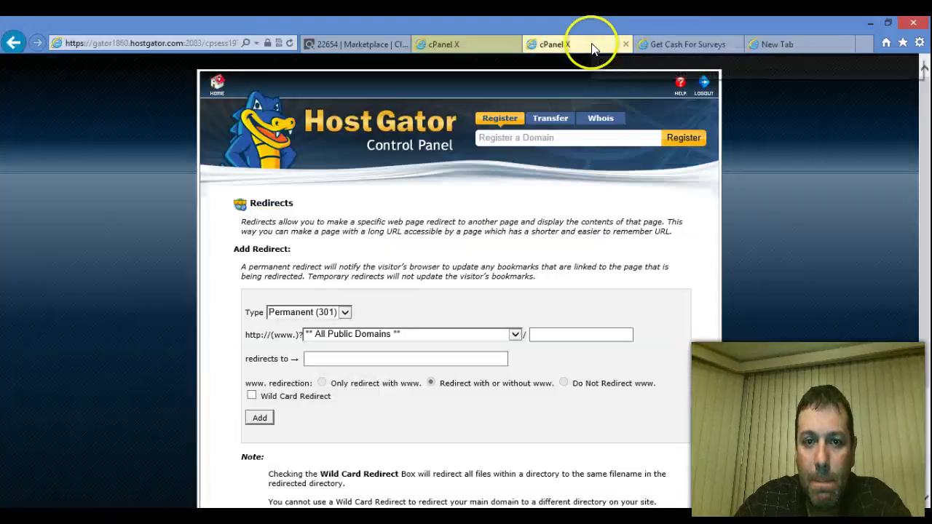
{"action": "left_click", "coordinate": [486, 45]}
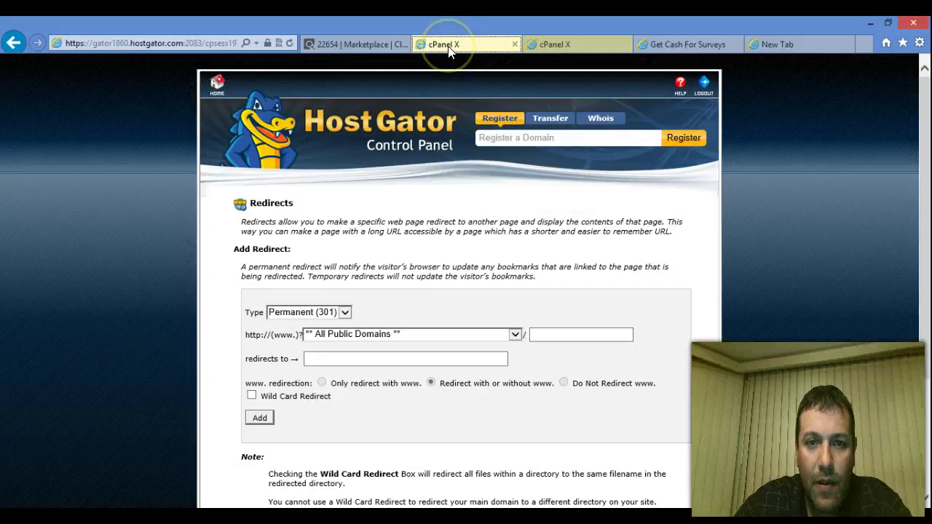
{"action": "left_click", "coordinate": [777, 44]}
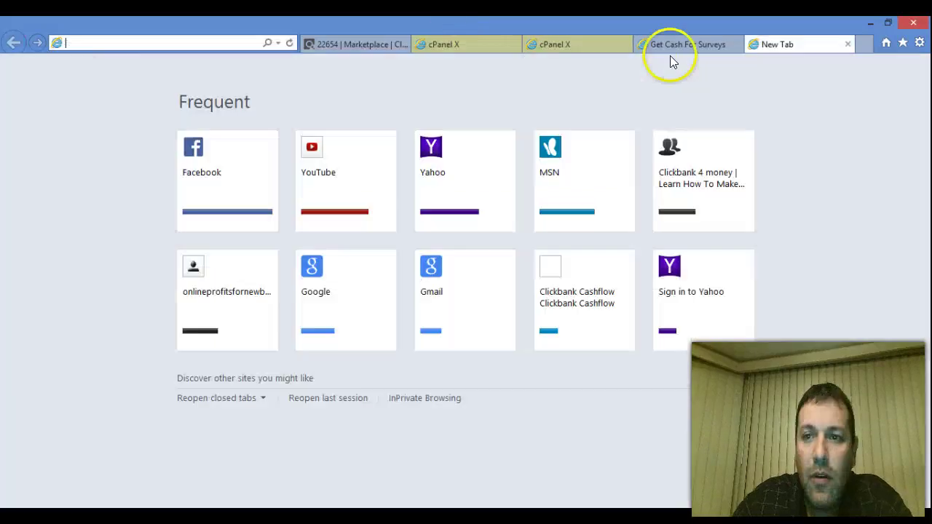
{"action": "right_click", "coordinate": [116, 45]}
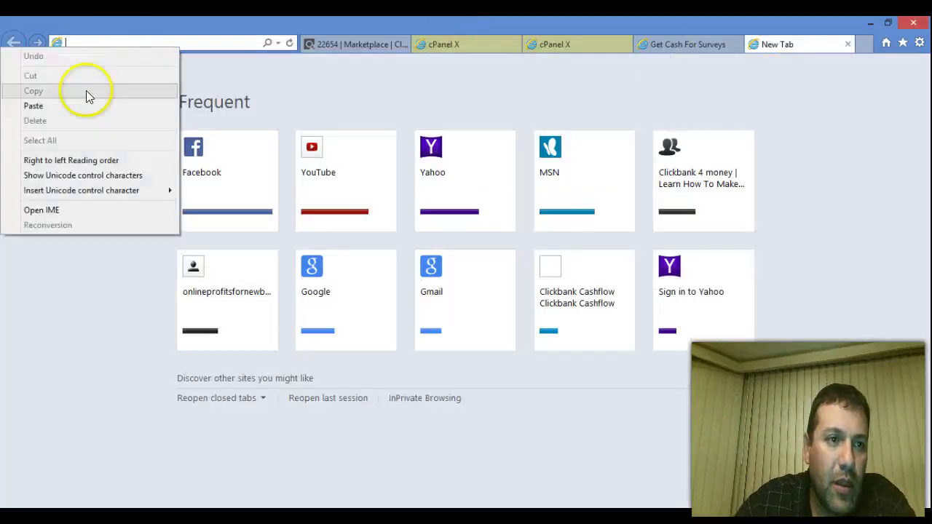
{"action": "left_click", "coordinate": [81, 102]}
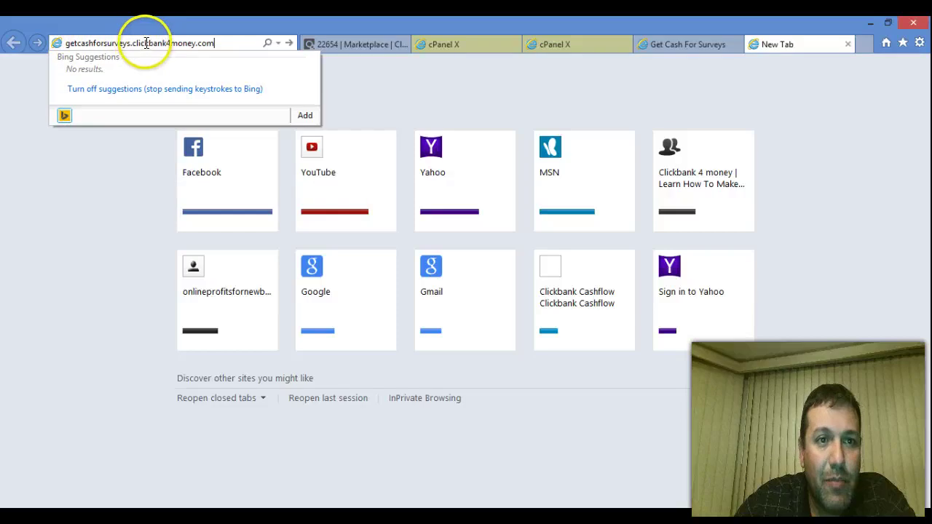
{"action": "key", "text": "Tab"}
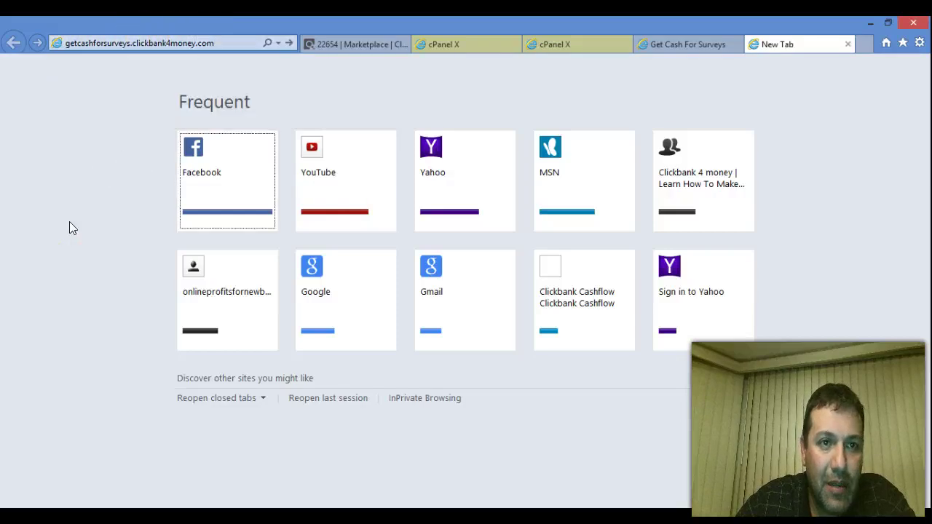
{"action": "key", "text": "Return"}
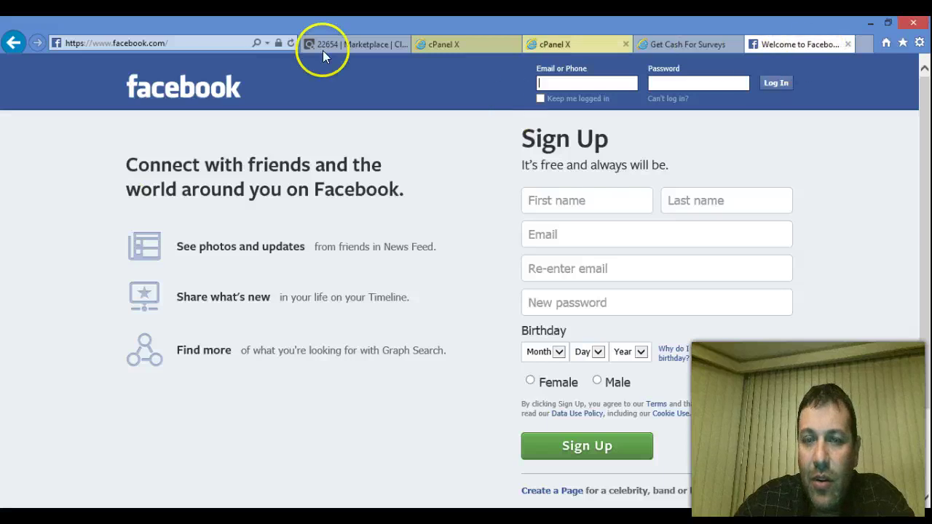
Step: Load getcashforsurveys.clickbank4money.com from the new tab to test the redirect, then return
{"action": "left_click", "coordinate": [12, 43]}
{"action": "left_click", "coordinate": [60, 43]}
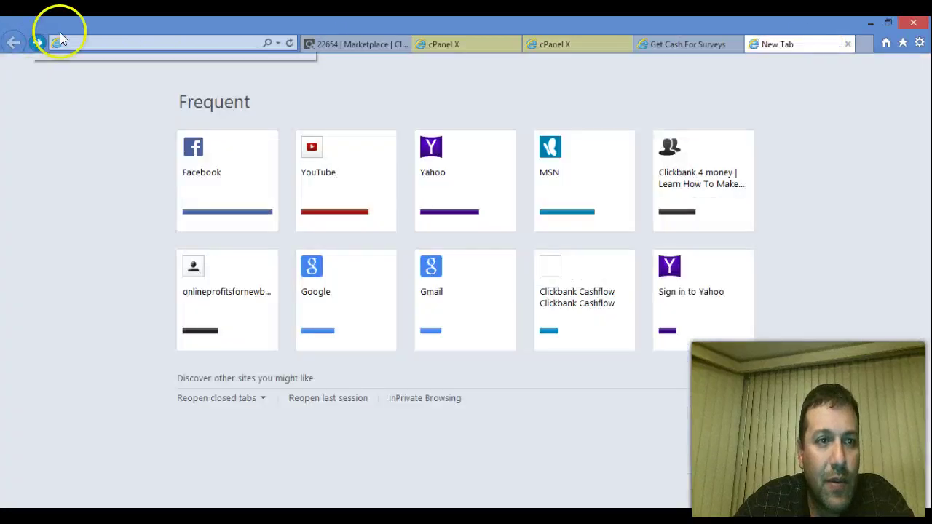
{"action": "right_click", "coordinate": [73, 42]}
{"action": "left_click", "coordinate": [57, 101]}
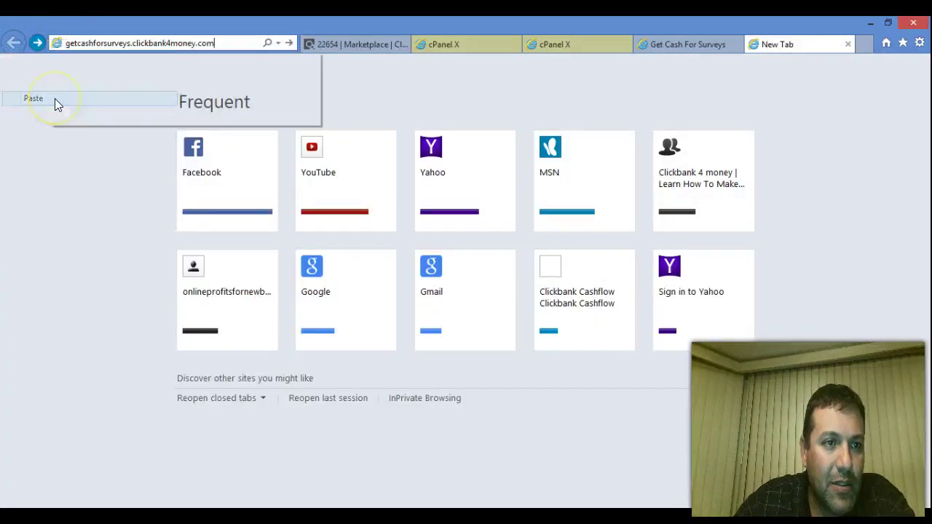
{"action": "key", "text": "Return"}
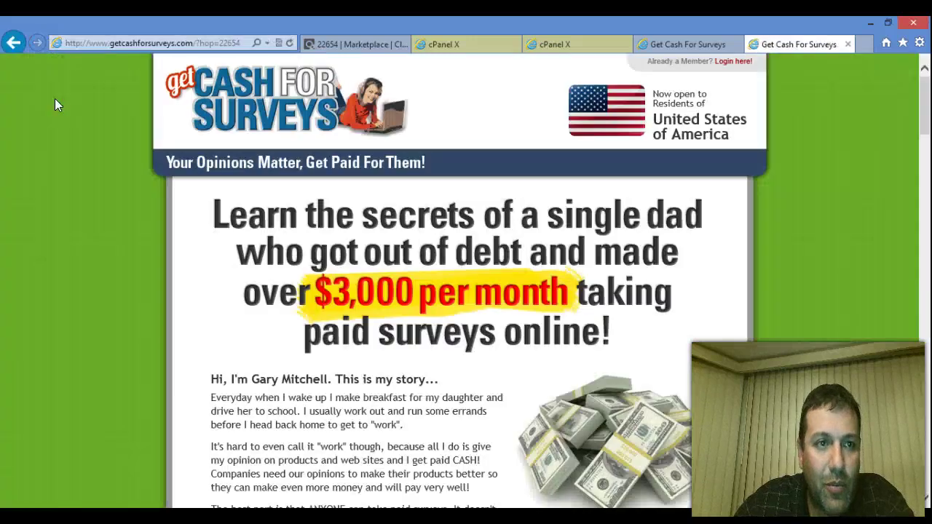
{"action": "left_click", "coordinate": [13, 42]}
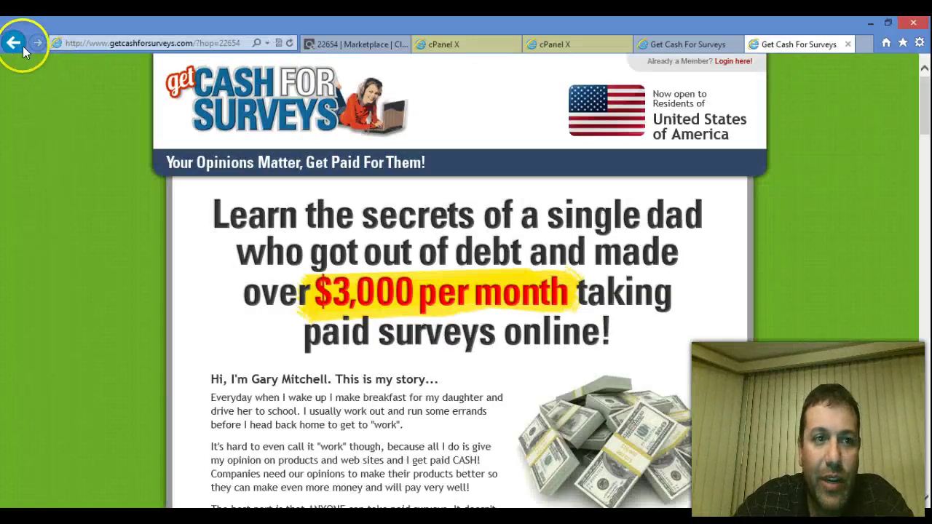
{"action": "right_click", "coordinate": [110, 43]}
Step: Re-enter getcashforsurveys.clickbank4money.com in the address bar and load it to confirm the redirect
{"action": "left_click", "coordinate": [93, 109]}
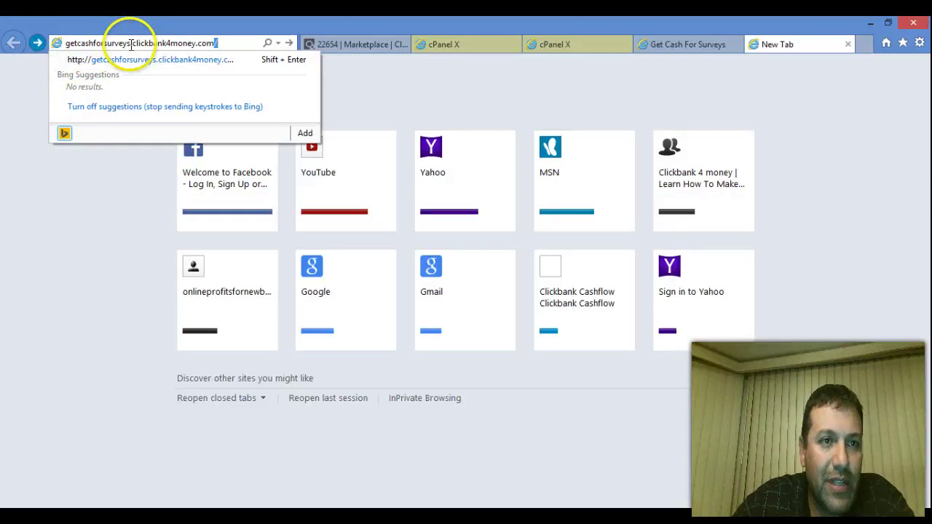
{"action": "left_click", "coordinate": [118, 196]}
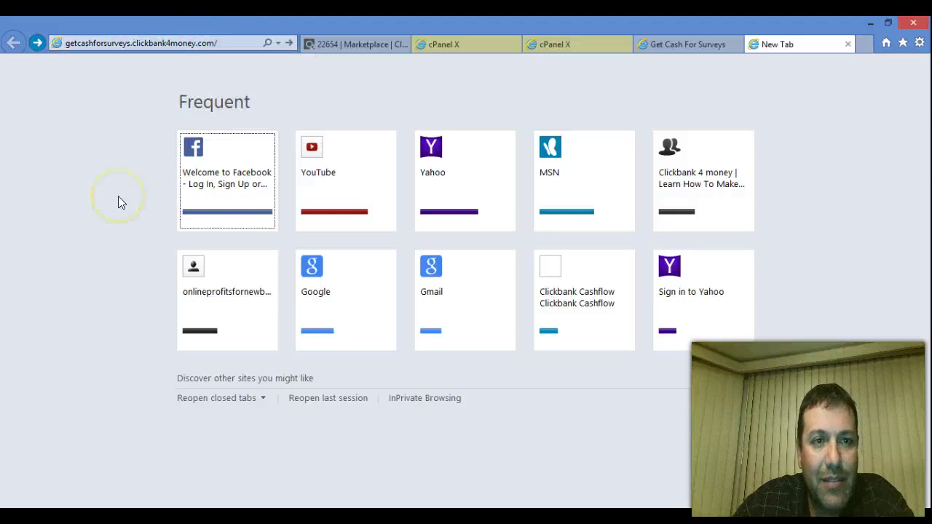
{"action": "left_click", "coordinate": [242, 42]}
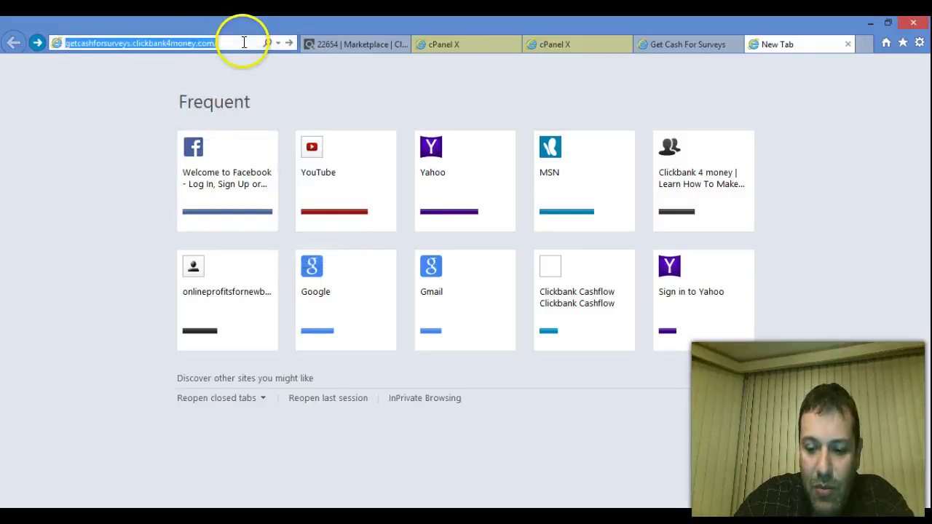
{"action": "key", "text": "Return"}
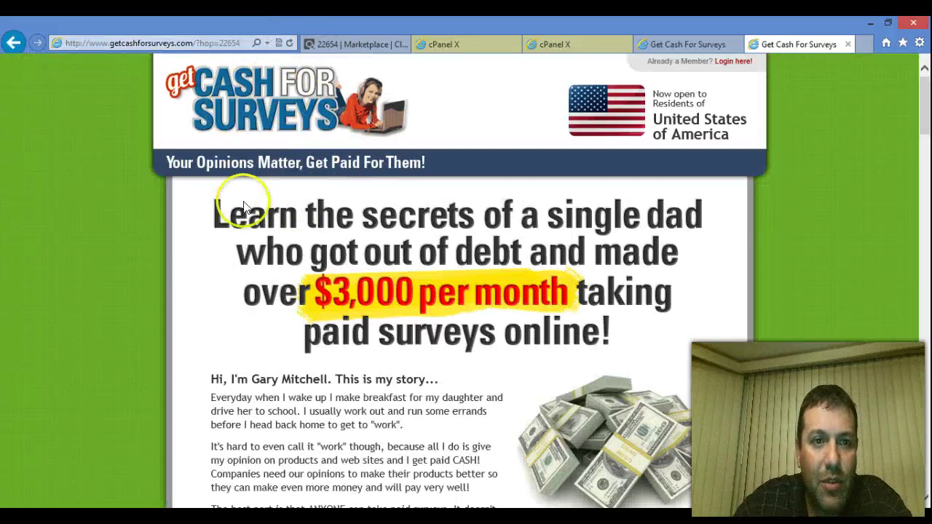